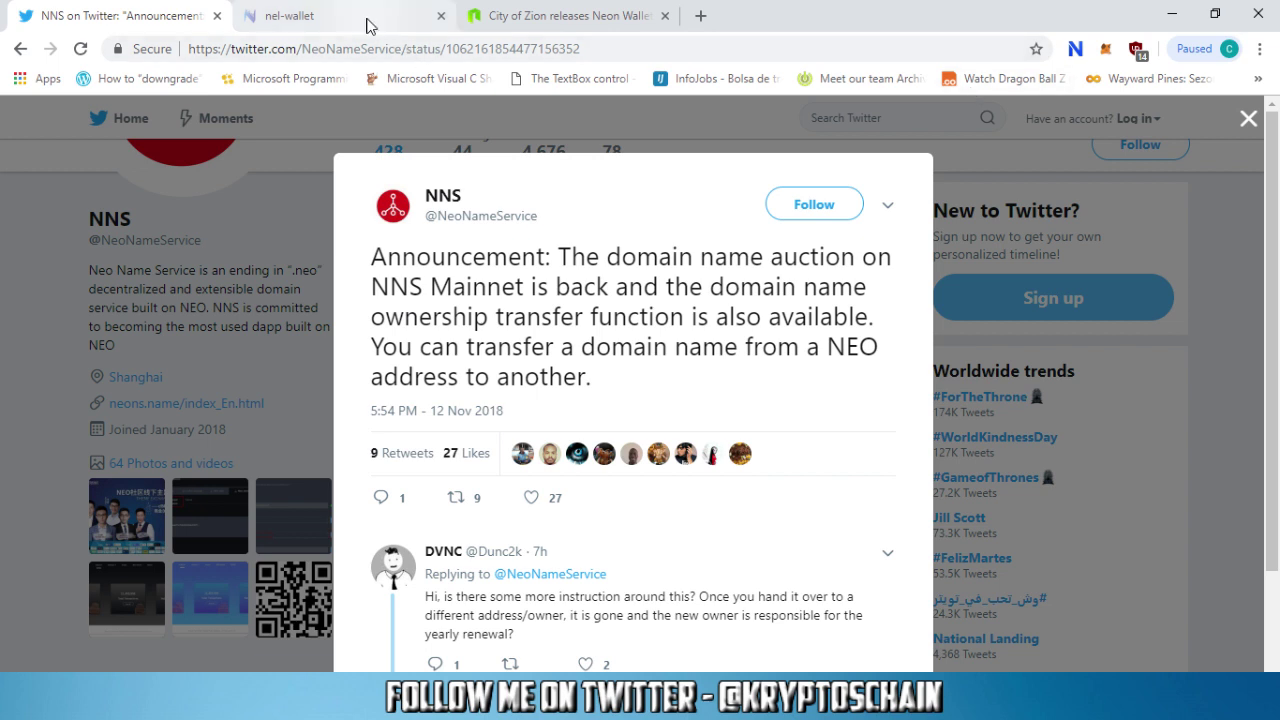
Step: In NEL Wallet's NNS Domain Management, open the Edit information dialog for kryptoschain.neo
{"action": "left_click", "coordinate": [300, 16]}
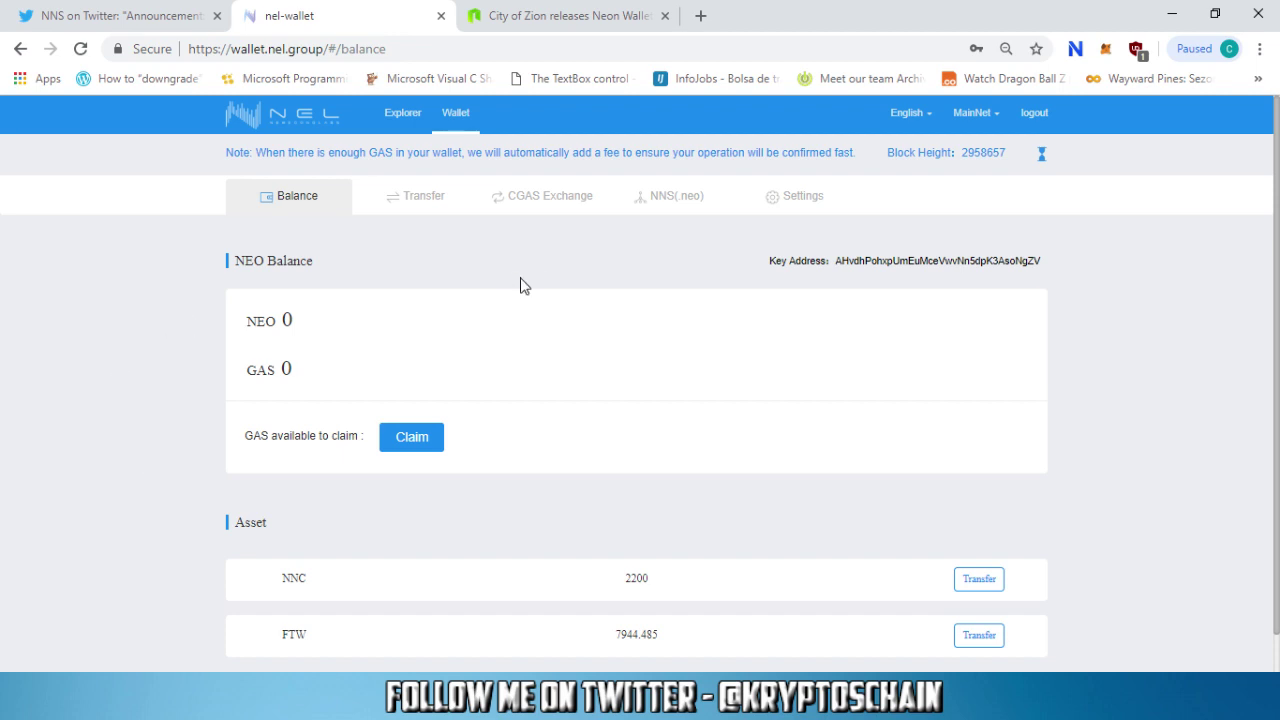
{"action": "left_click", "coordinate": [670, 216]}
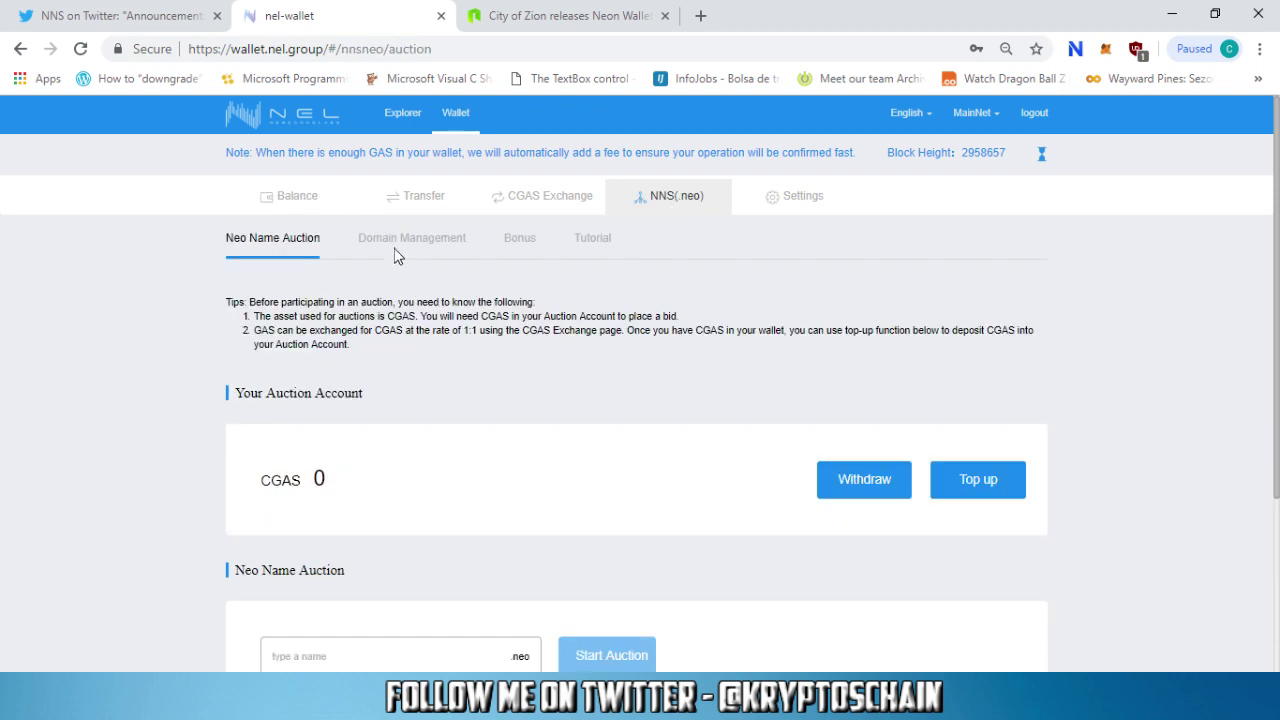
{"action": "left_click", "coordinate": [396, 246]}
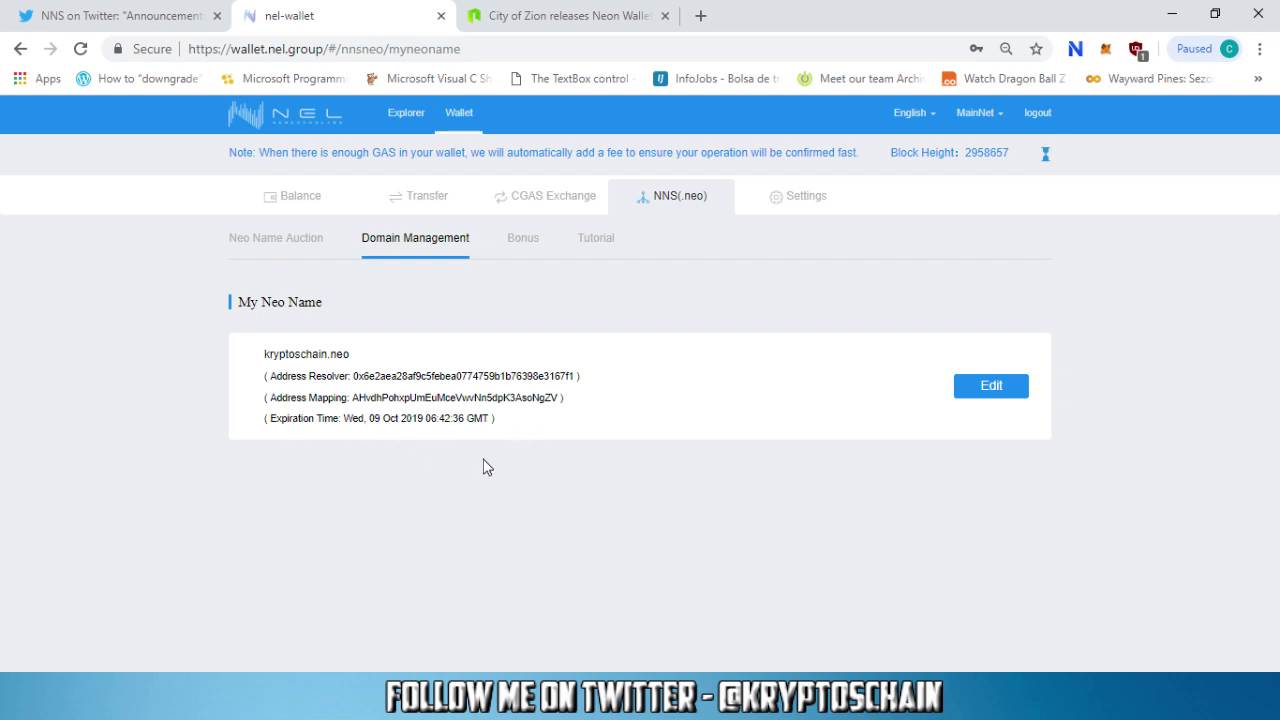
{"action": "left_click", "coordinate": [973, 398]}
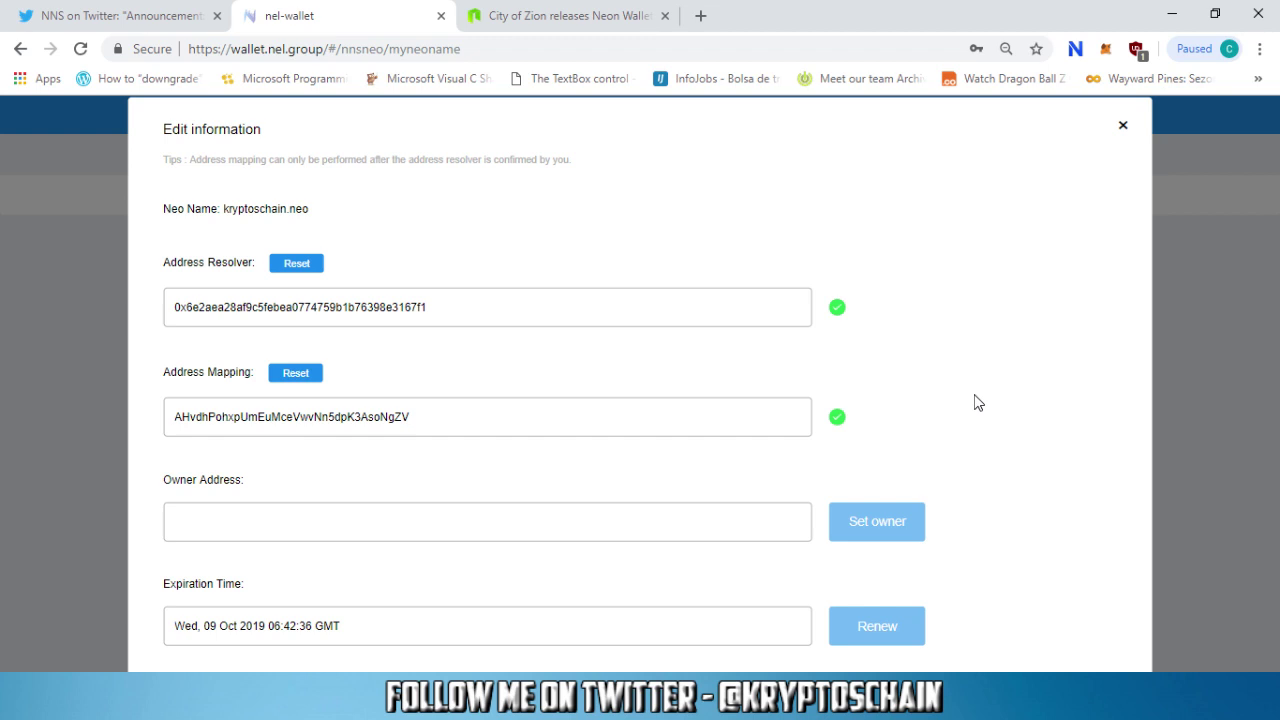
Step: Leave kryptoschain.neo's Owner Address blank and close its Edit information dialog
{"action": "left_click", "coordinate": [272, 520]}
{"action": "left_click", "coordinate": [1123, 126]}
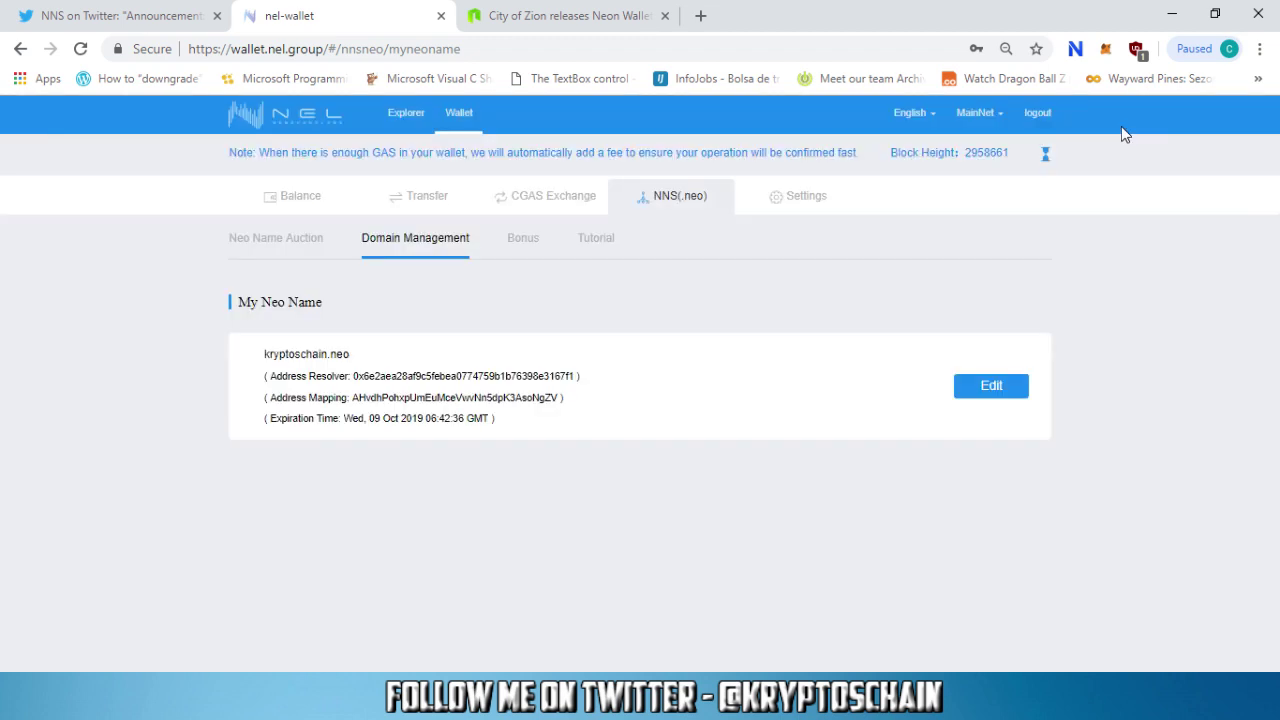
Step: Switch to the Neon Wallet v2 article and read down to its Contacts & Token Sales section
{"action": "left_click", "coordinate": [537, 18]}
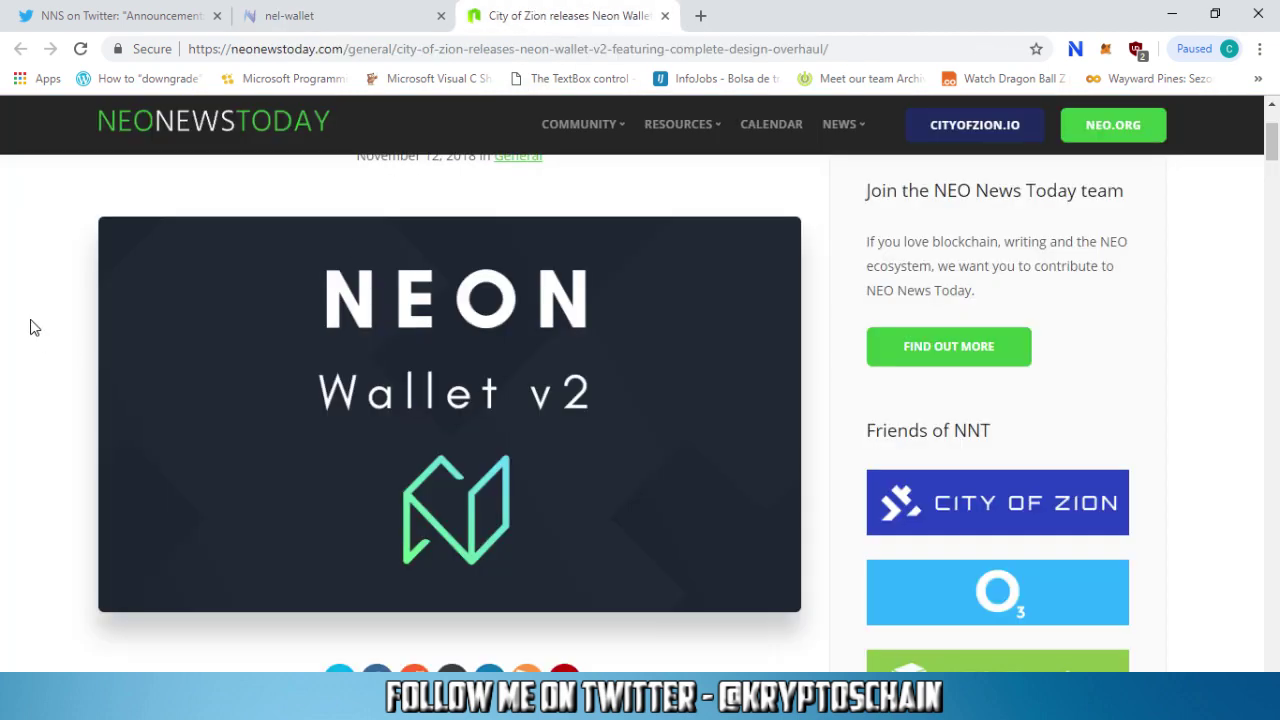
{"action": "scroll", "coordinate": [25, 336], "scroll_direction": "up", "scroll_amount": 3}
{"action": "scroll", "coordinate": [36, 346], "scroll_direction": "down", "scroll_amount": 2}
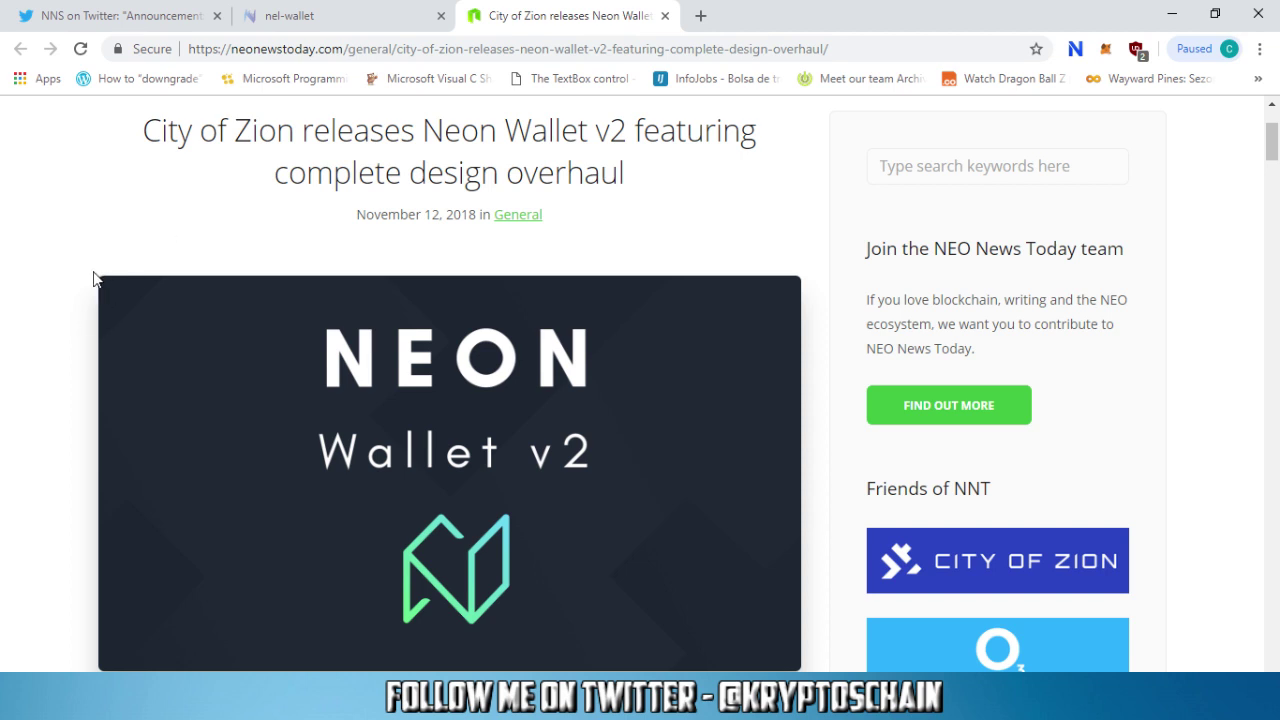
{"action": "scroll", "coordinate": [84, 305], "scroll_direction": "down", "scroll_amount": 6}
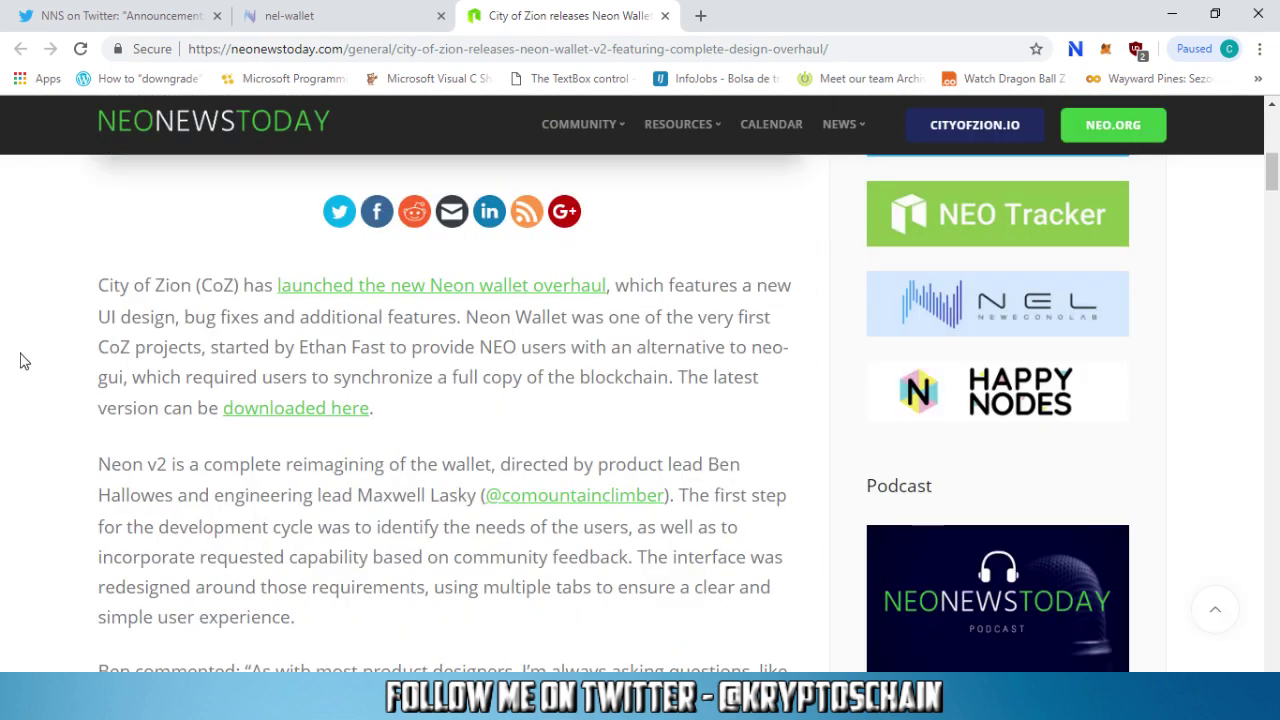
{"action": "scroll", "coordinate": [30, 365], "scroll_direction": "down", "scroll_amount": 1}
{"action": "scroll", "coordinate": [30, 365], "scroll_direction": "down", "scroll_amount": 10}
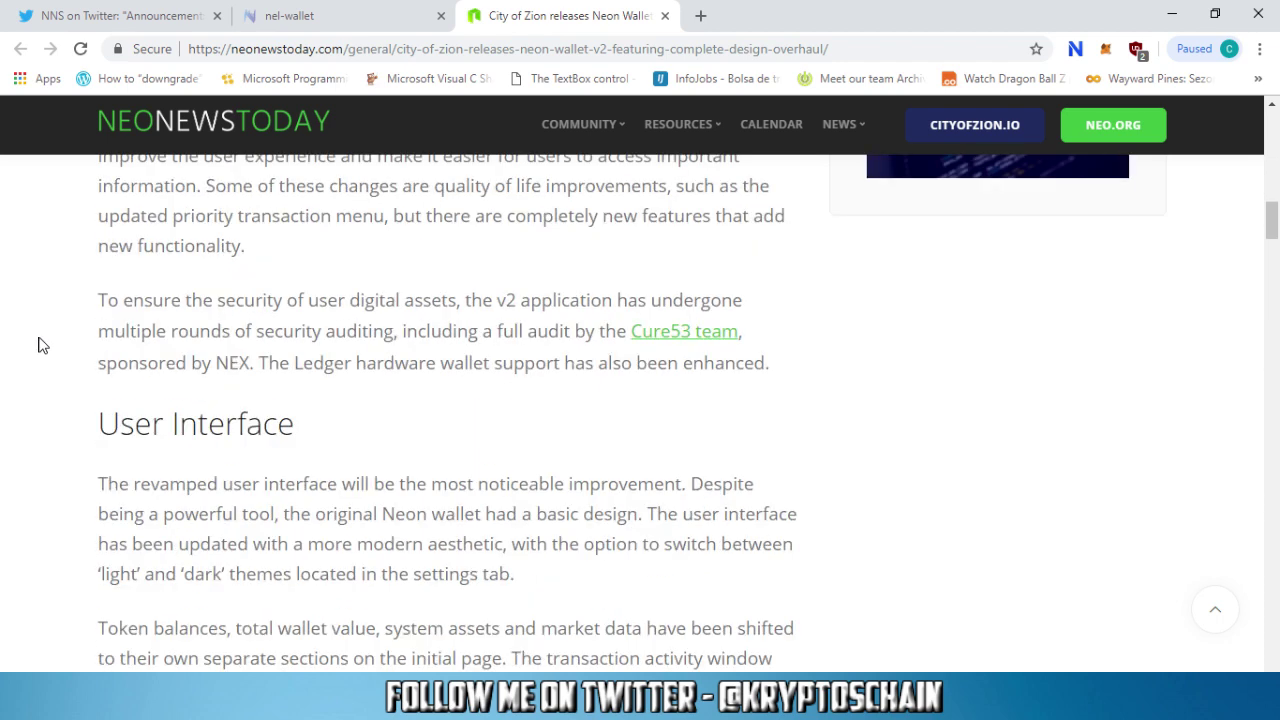
{"action": "scroll", "coordinate": [44, 343], "scroll_direction": "down", "scroll_amount": 3}
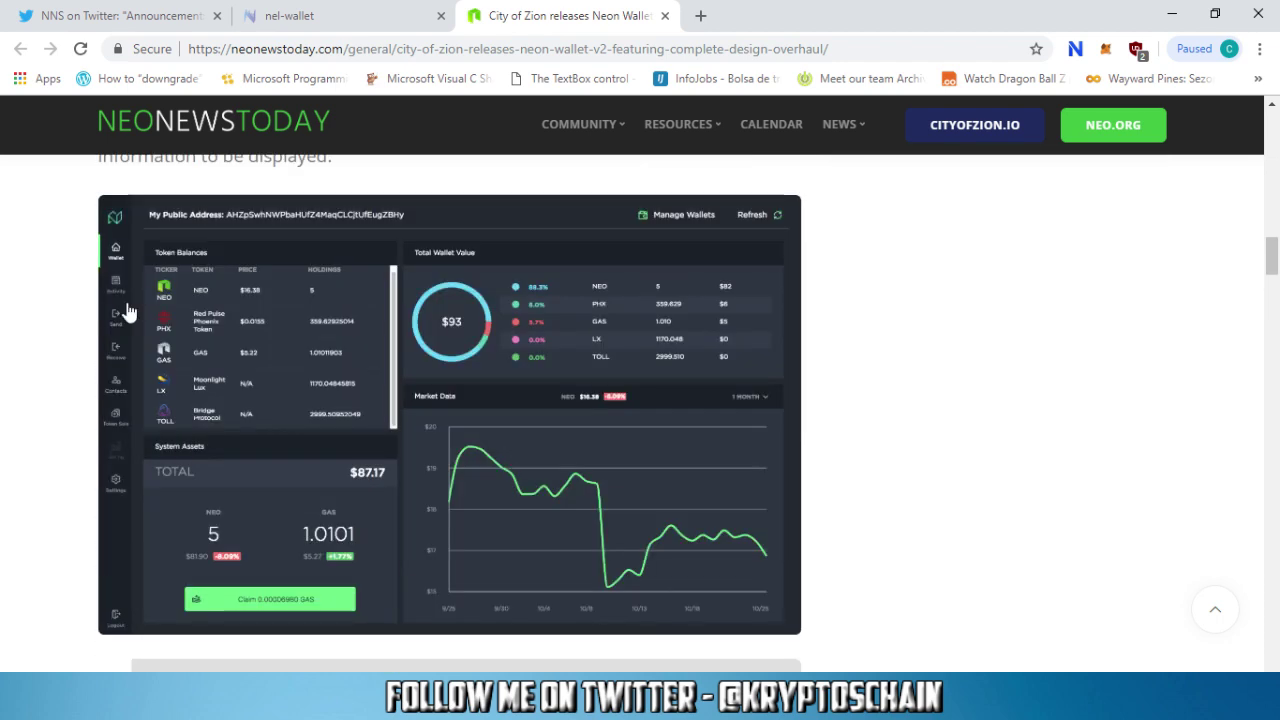
{"action": "scroll", "coordinate": [66, 334], "scroll_direction": "up", "scroll_amount": 2}
{"action": "scroll", "coordinate": [67, 333], "scroll_direction": "down", "scroll_amount": 6}
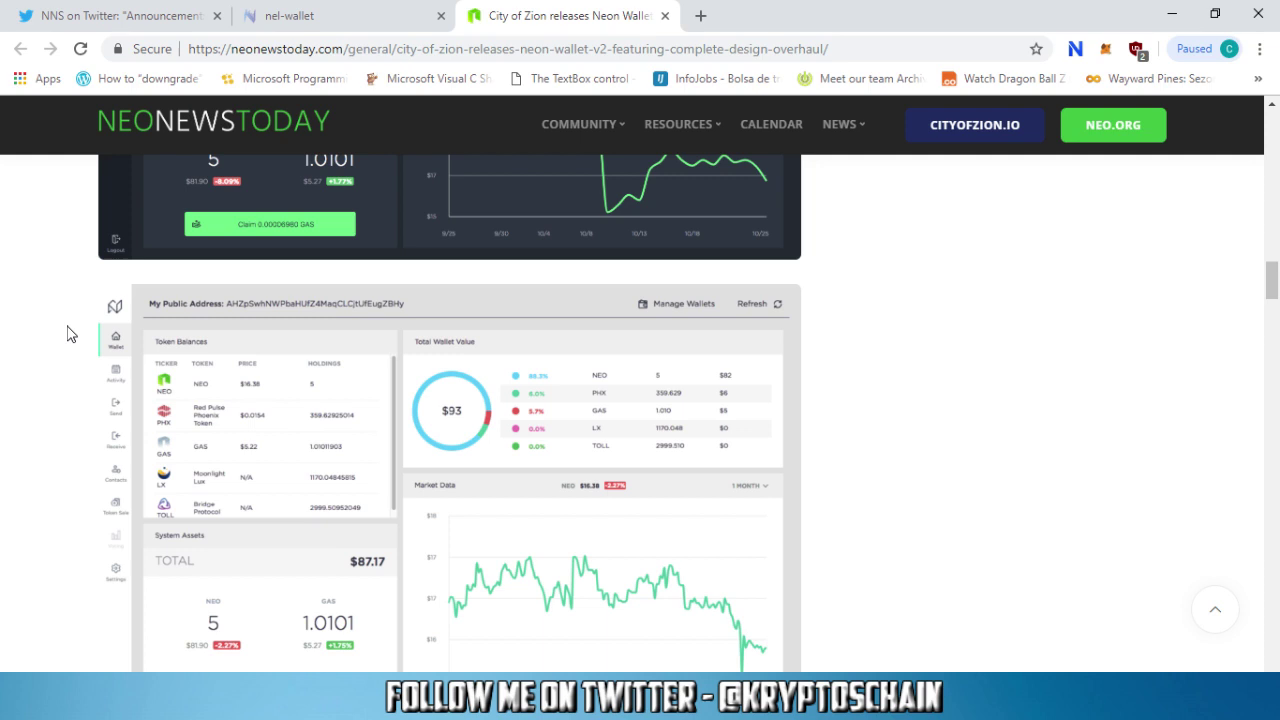
{"action": "scroll", "coordinate": [67, 333], "scroll_direction": "down", "scroll_amount": 5}
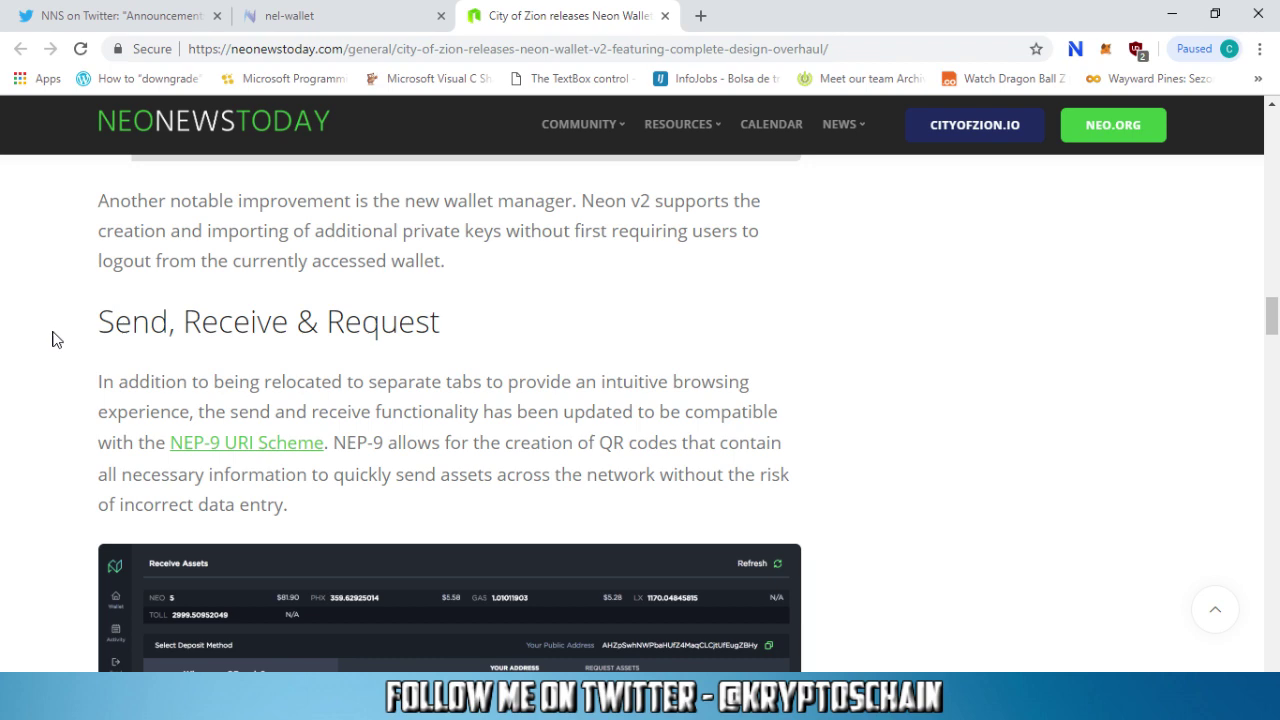
{"action": "scroll", "coordinate": [55, 340], "scroll_direction": "down", "scroll_amount": 2}
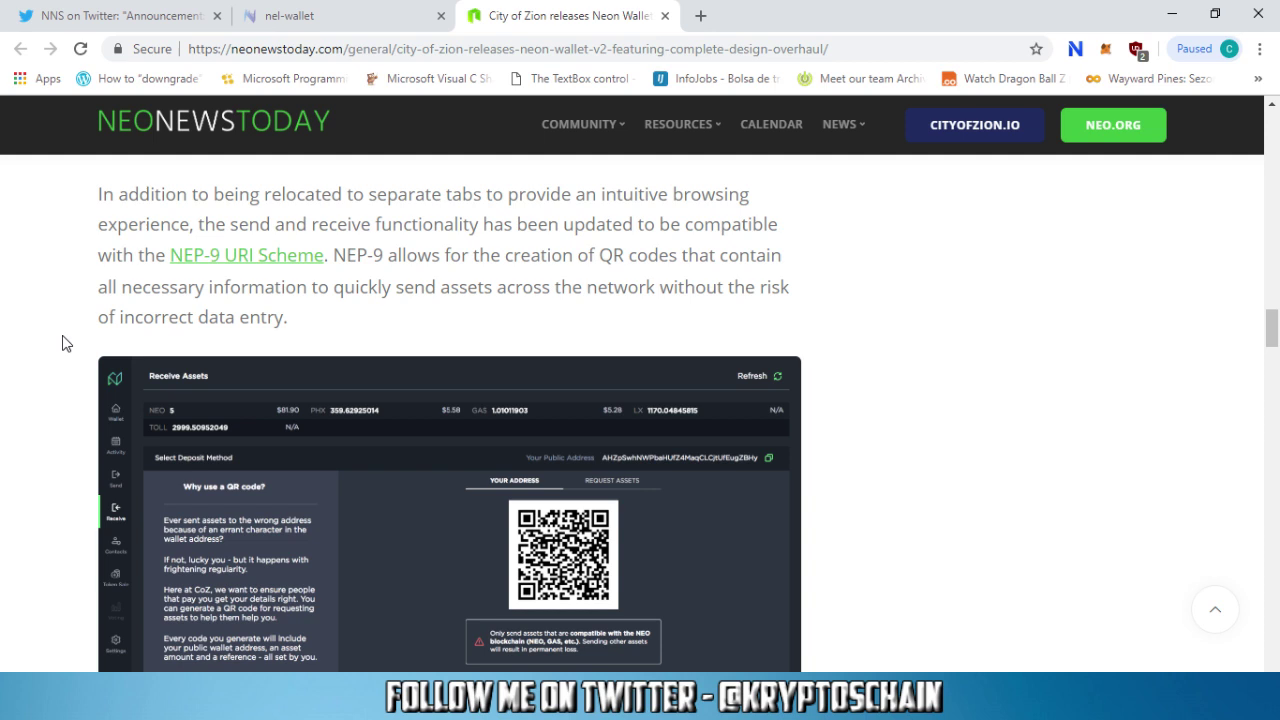
{"action": "scroll", "coordinate": [114, 334], "scroll_direction": "down", "scroll_amount": 2}
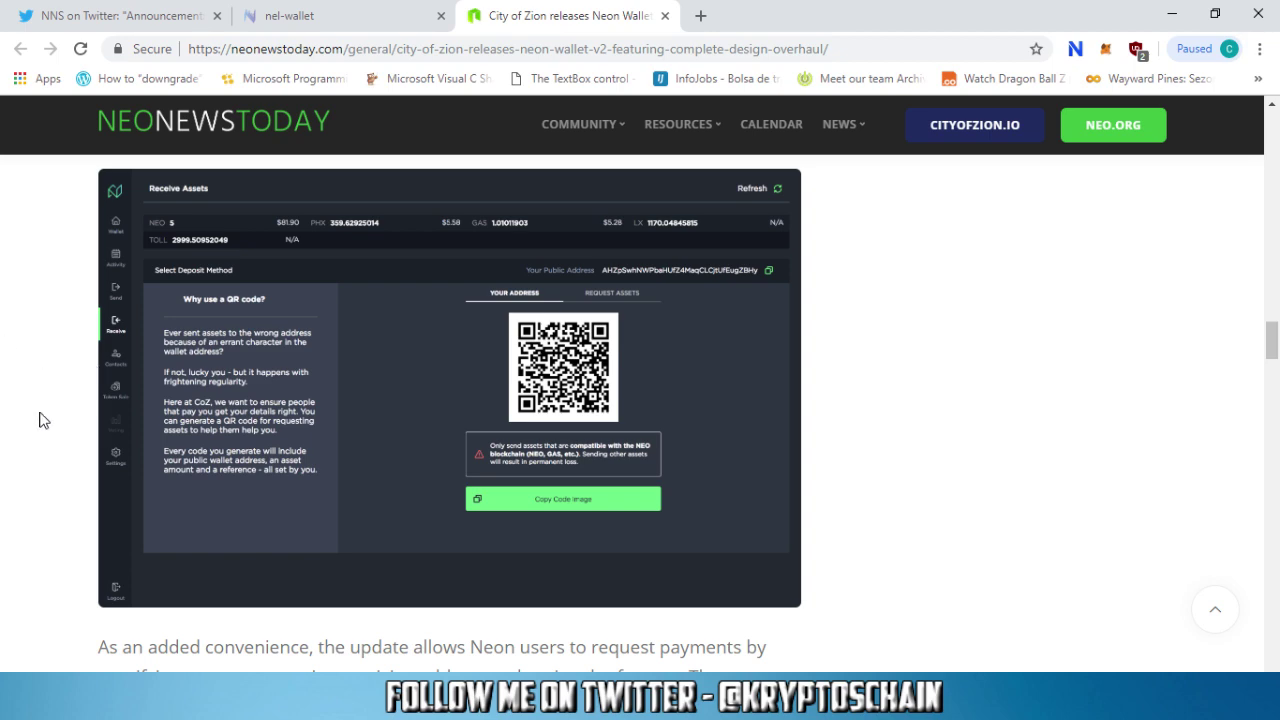
{"action": "scroll", "coordinate": [29, 435], "scroll_direction": "down", "scroll_amount": 8}
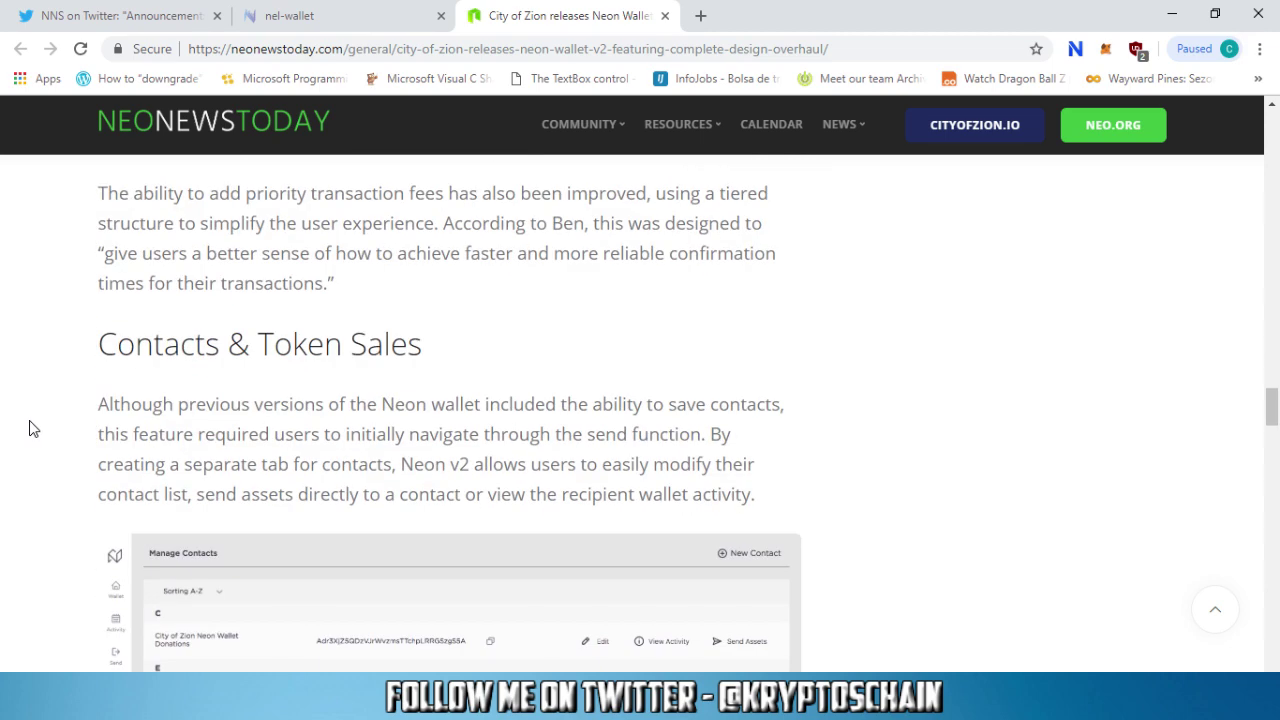
Step: Scroll past the Node Selection section until the node list screenshot fills the view
{"action": "scroll", "coordinate": [29, 428], "scroll_direction": "down", "scroll_amount": 10}
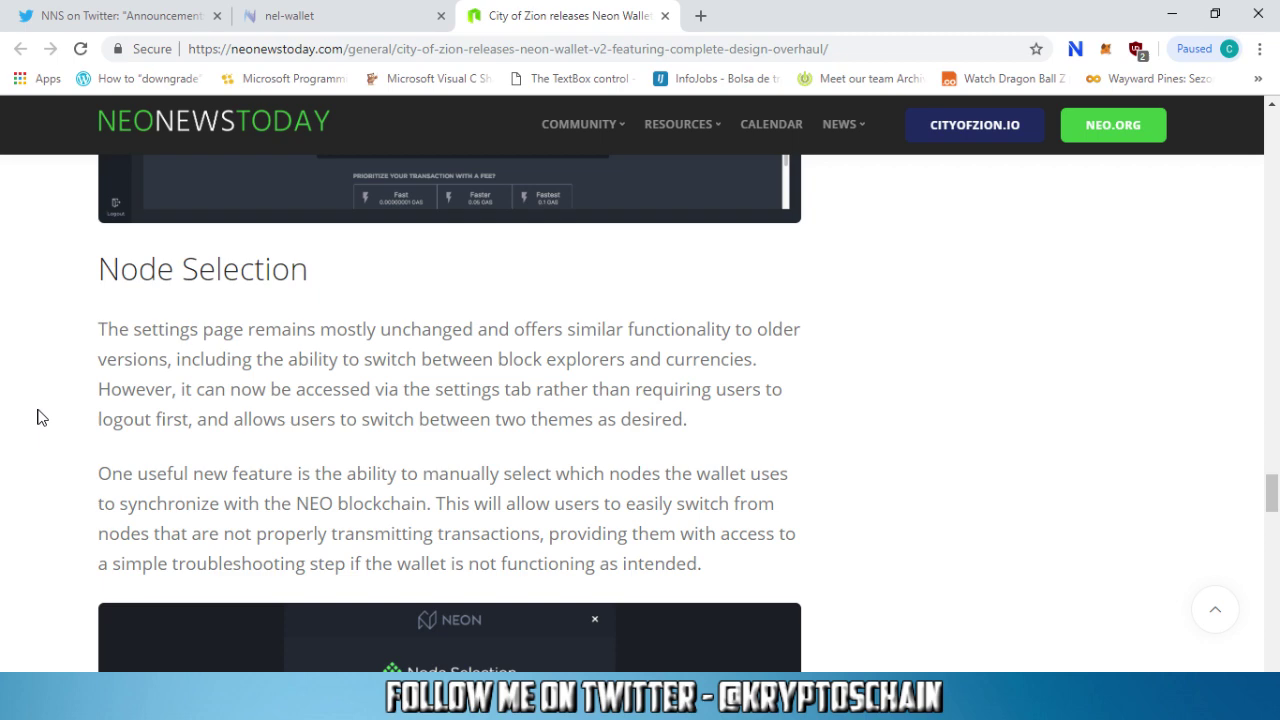
{"action": "scroll", "coordinate": [40, 412], "scroll_direction": "down", "scroll_amount": 3}
{"action": "scroll", "coordinate": [40, 410], "scroll_direction": "up", "scroll_amount": 3}
{"action": "scroll", "coordinate": [42, 408], "scroll_direction": "down", "scroll_amount": 1}
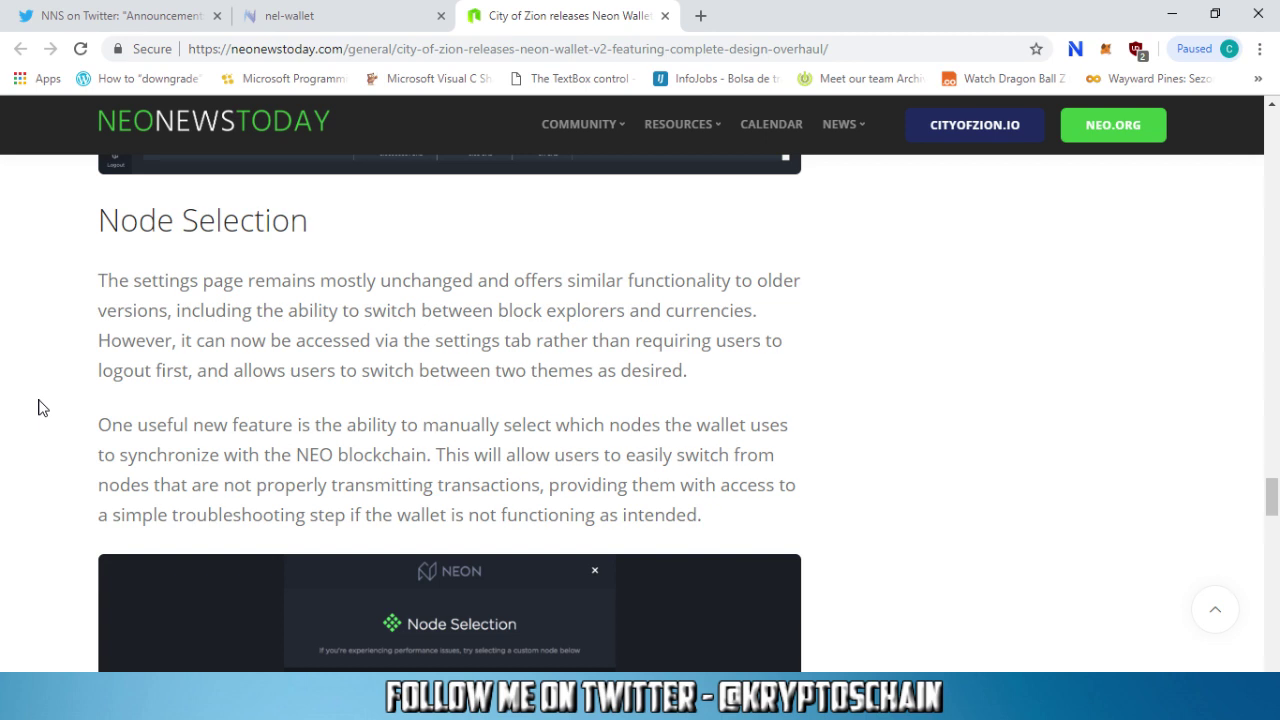
{"action": "scroll", "coordinate": [57, 421], "scroll_direction": "down", "scroll_amount": 1}
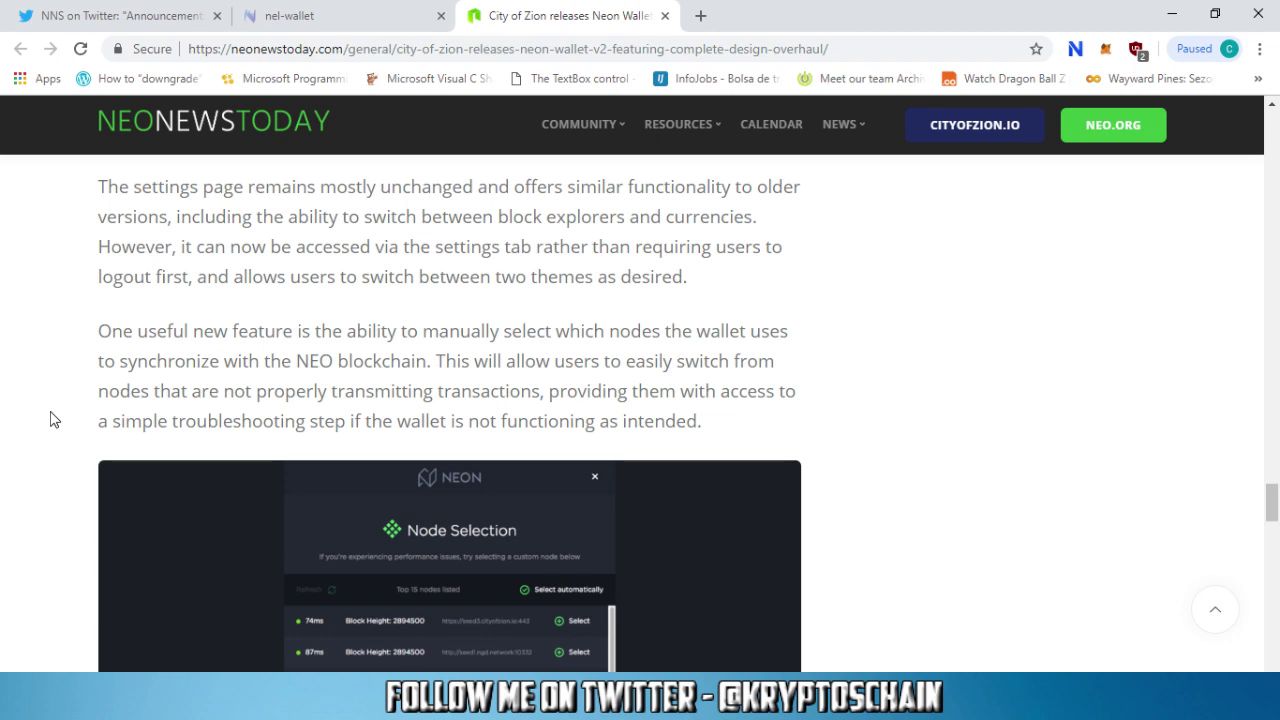
{"action": "scroll", "coordinate": [94, 394], "scroll_direction": "down", "scroll_amount": 3}
{"action": "scroll", "coordinate": [84, 411], "scroll_direction": "up", "scroll_amount": 1}
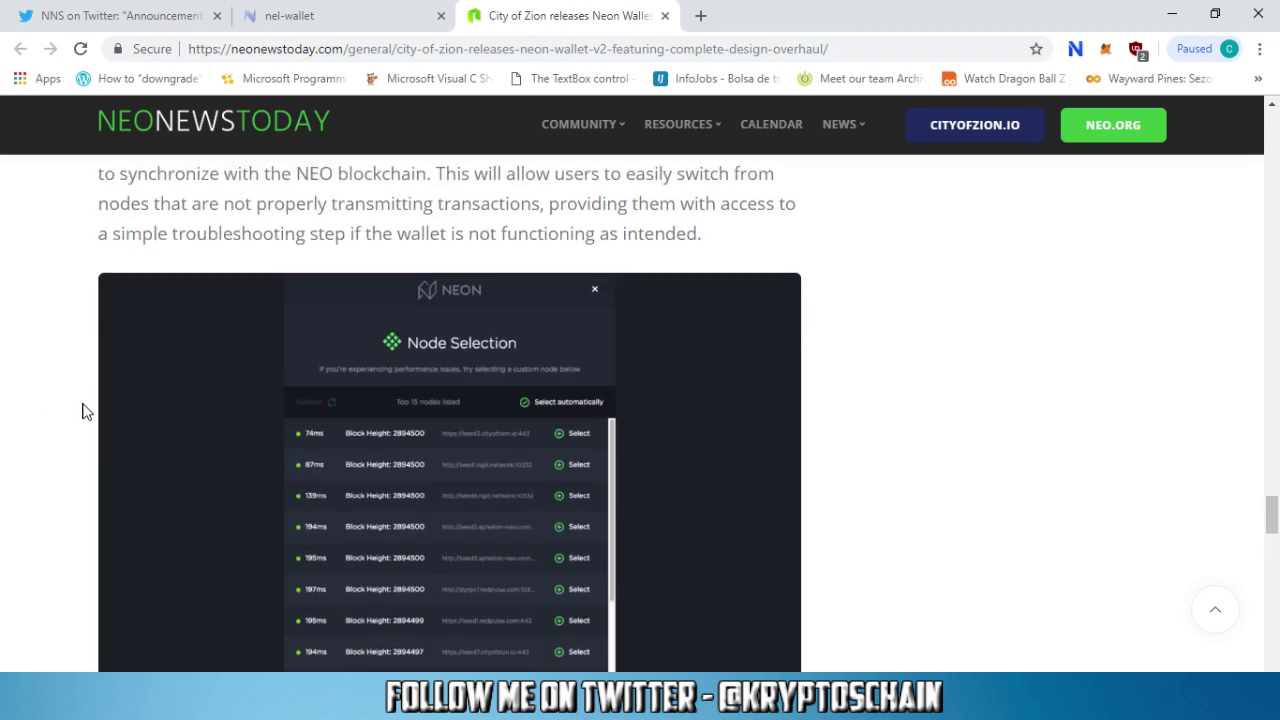
{"action": "scroll", "coordinate": [84, 411], "scroll_direction": "down", "scroll_amount": 3}
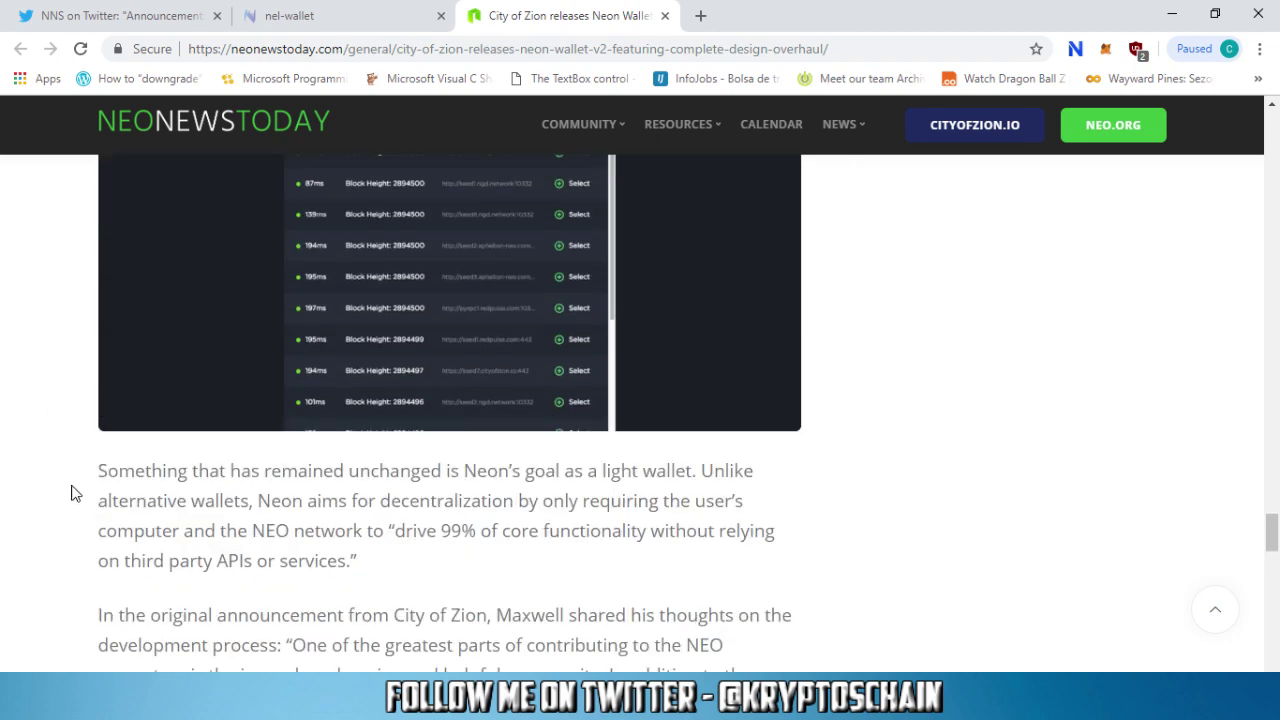
{"action": "scroll", "coordinate": [798, 459], "scroll_direction": "up", "scroll_amount": 1}
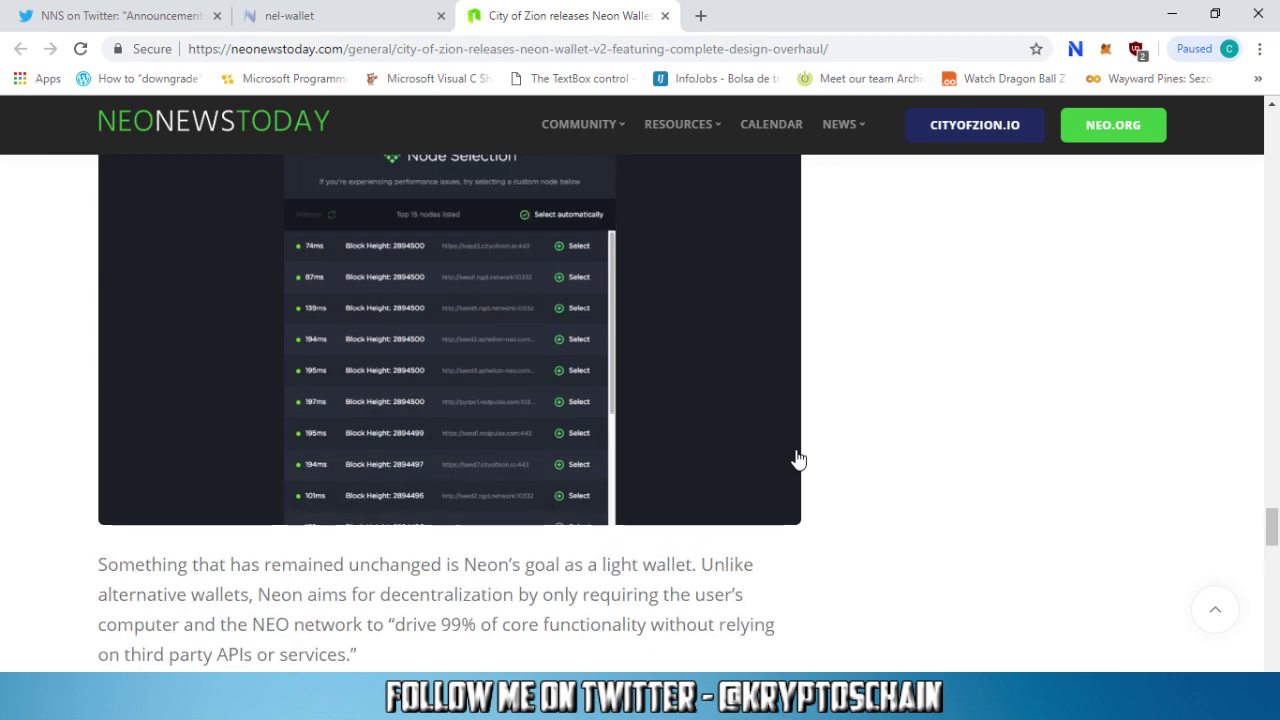
{"action": "scroll", "coordinate": [800, 451], "scroll_direction": "up", "scroll_amount": 1}
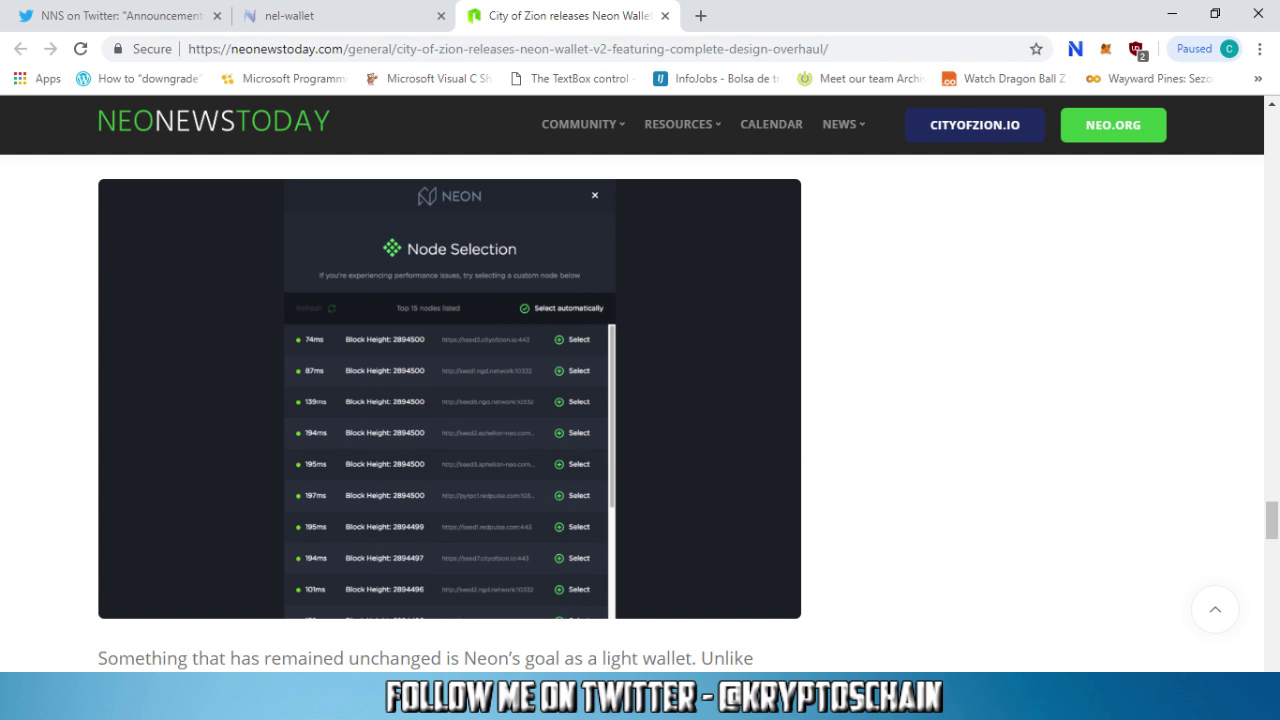
Step: Bring Neon Wallet forward showing NNC 2200 and FTW balances, then list All Activity
{"action": "left_click", "coordinate": [823, 702]}
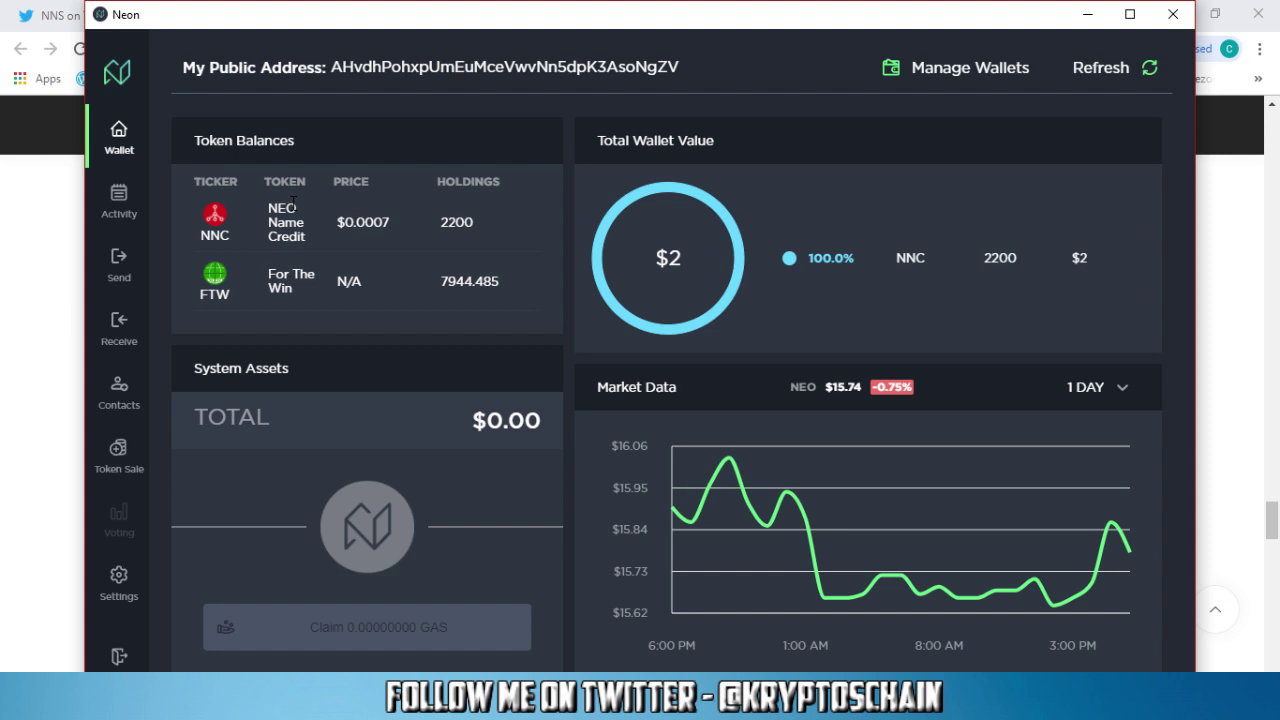
{"action": "left_click", "coordinate": [121, 206]}
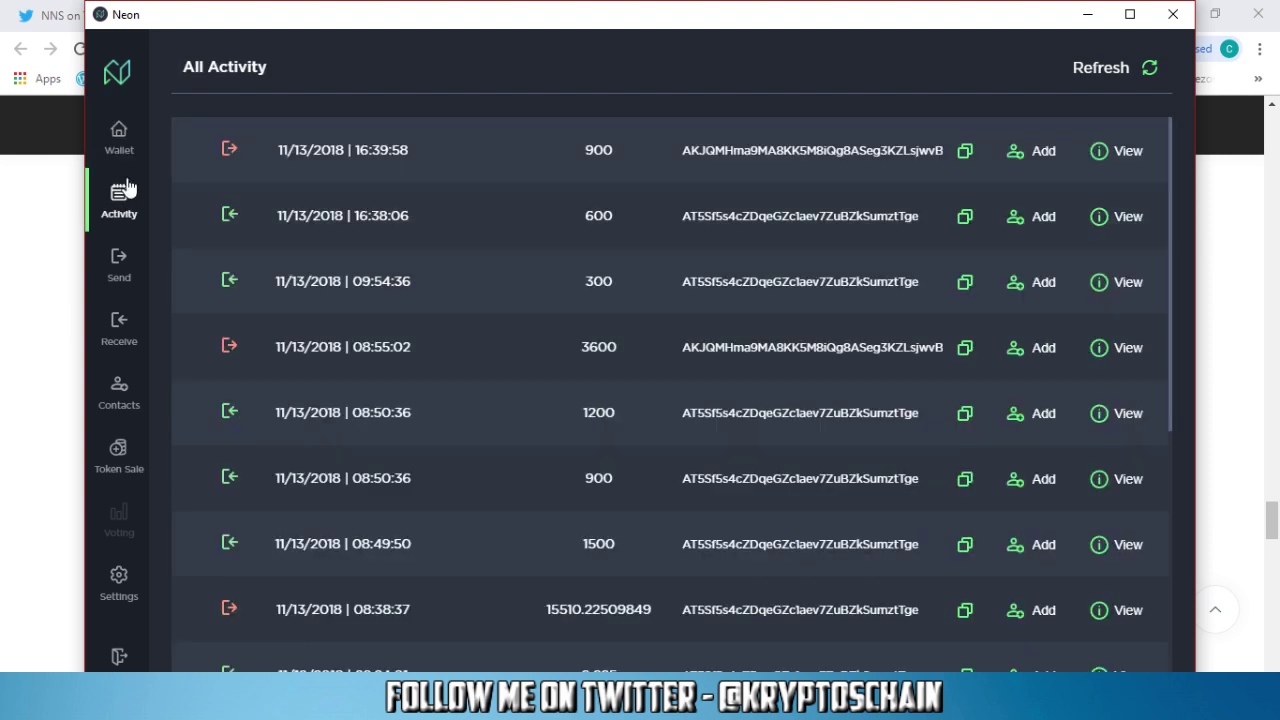
Step: Open the Send page and keep FTW selected as the asset to send
{"action": "left_click", "coordinate": [119, 265]}
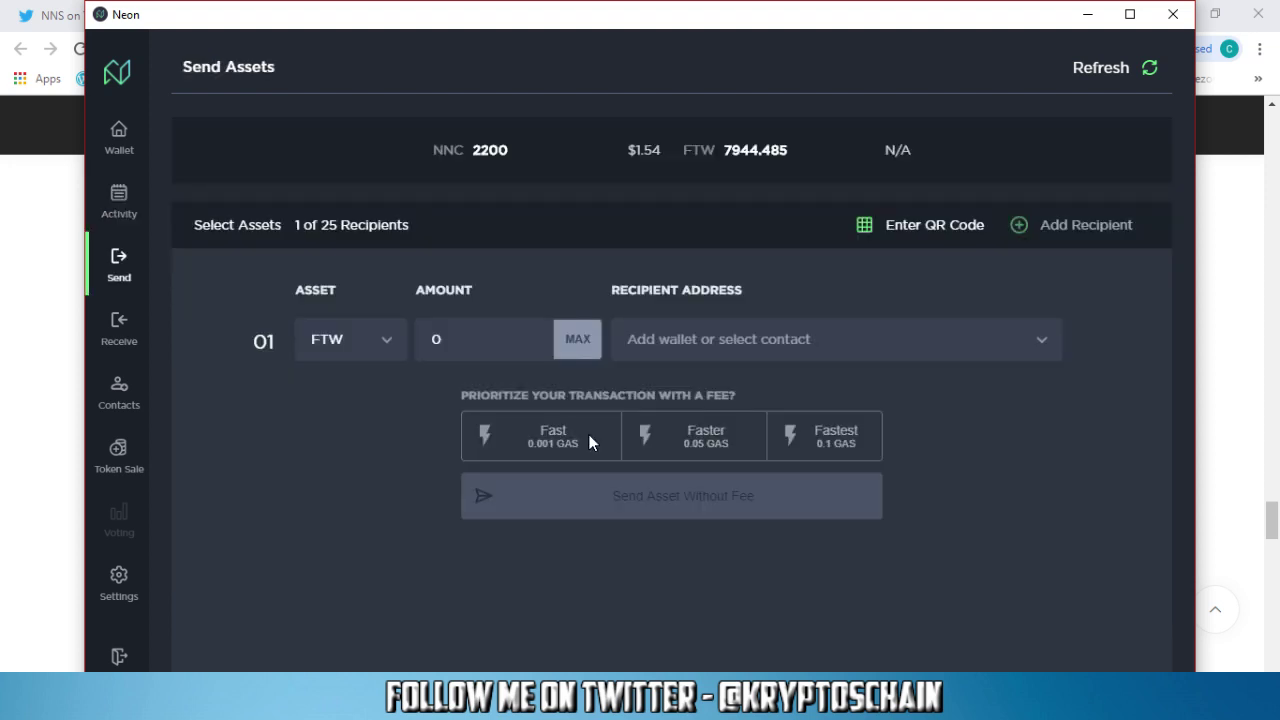
{"action": "left_click", "coordinate": [386, 348]}
{"action": "left_click", "coordinate": [370, 375]}
Step: Visit Token Sale, then in Settings try the Light theme, revert to Dark, and list block explorers
{"action": "left_click", "coordinate": [132, 462]}
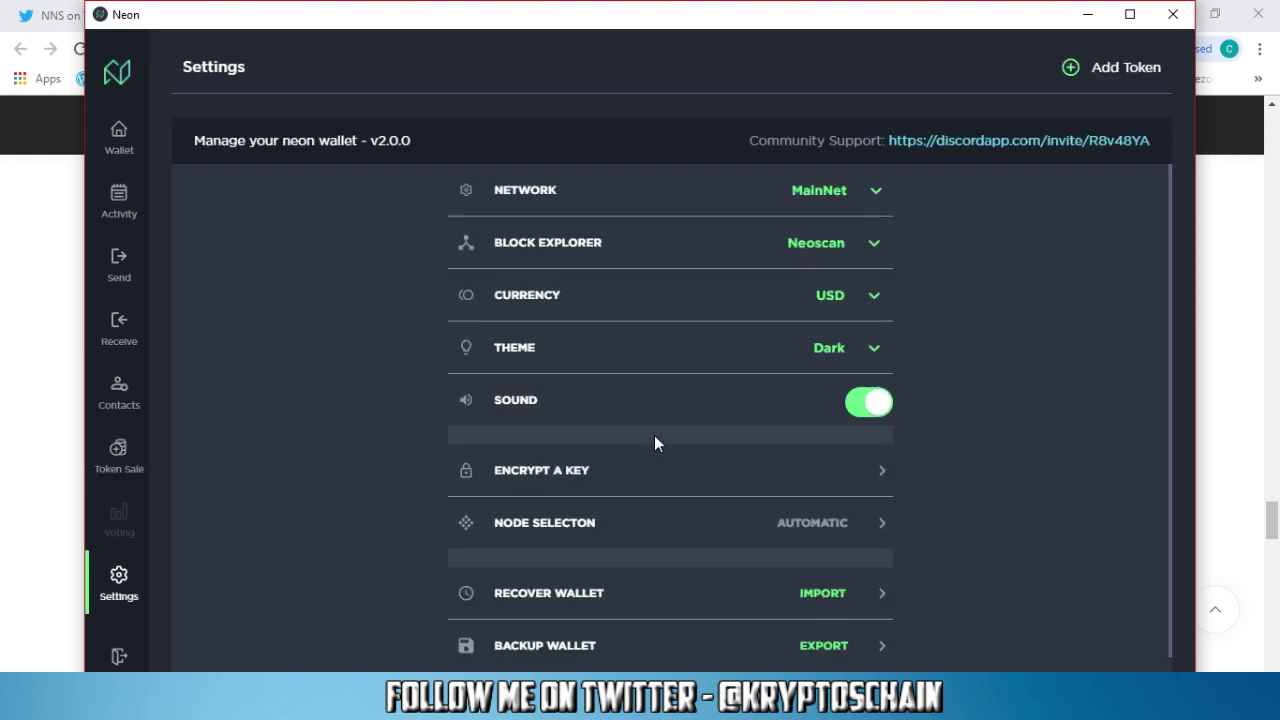
{"action": "left_click", "coordinate": [829, 347]}
{"action": "left_click", "coordinate": [782, 390]}
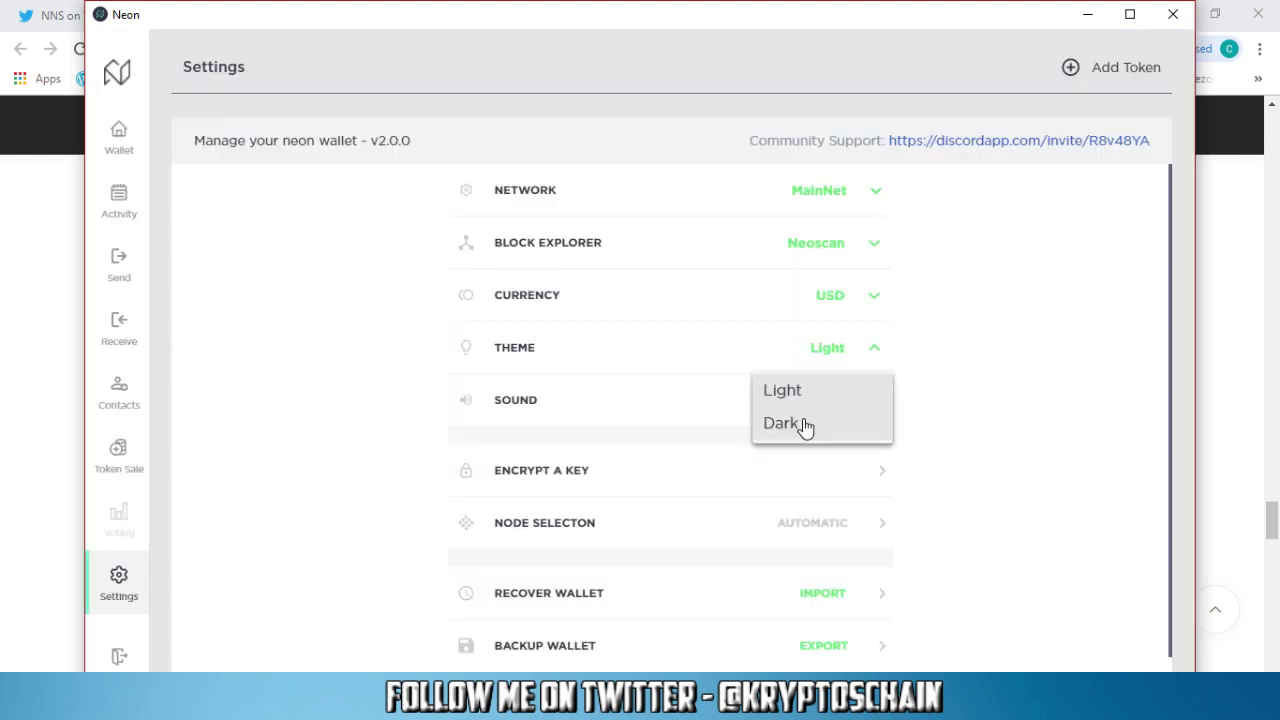
{"action": "left_click", "coordinate": [784, 423]}
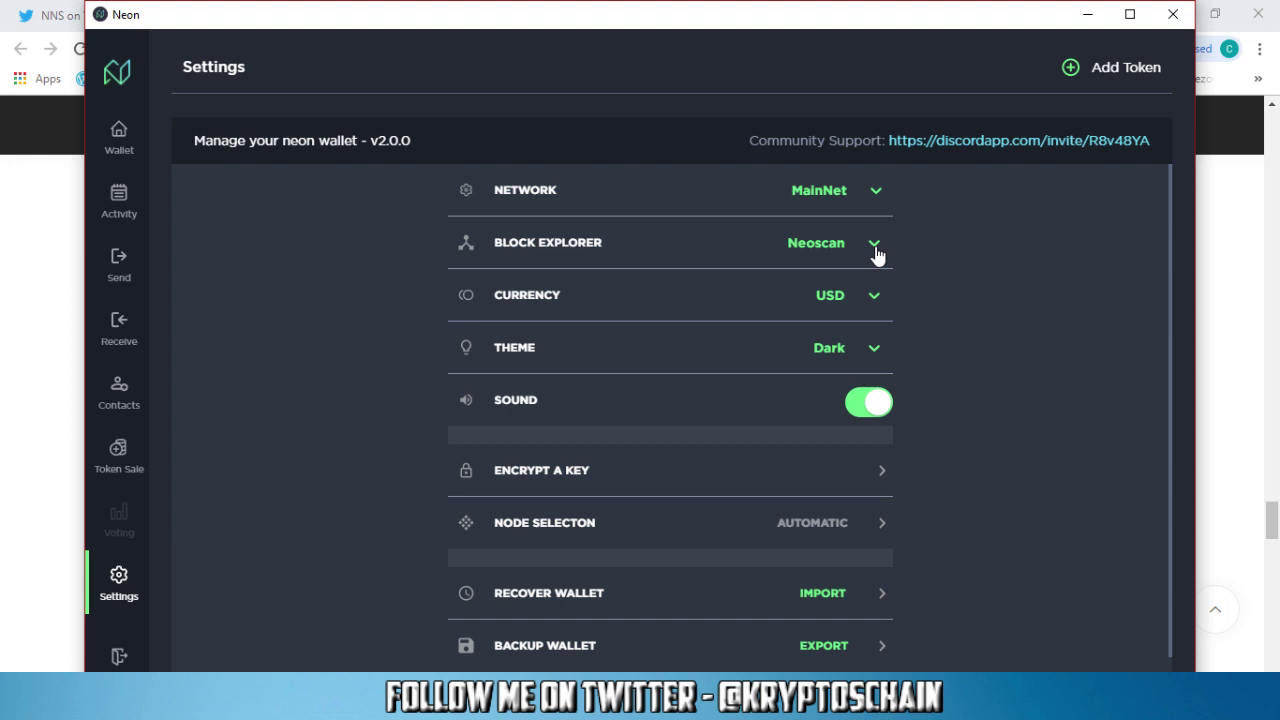
{"action": "left_click", "coordinate": [875, 248]}
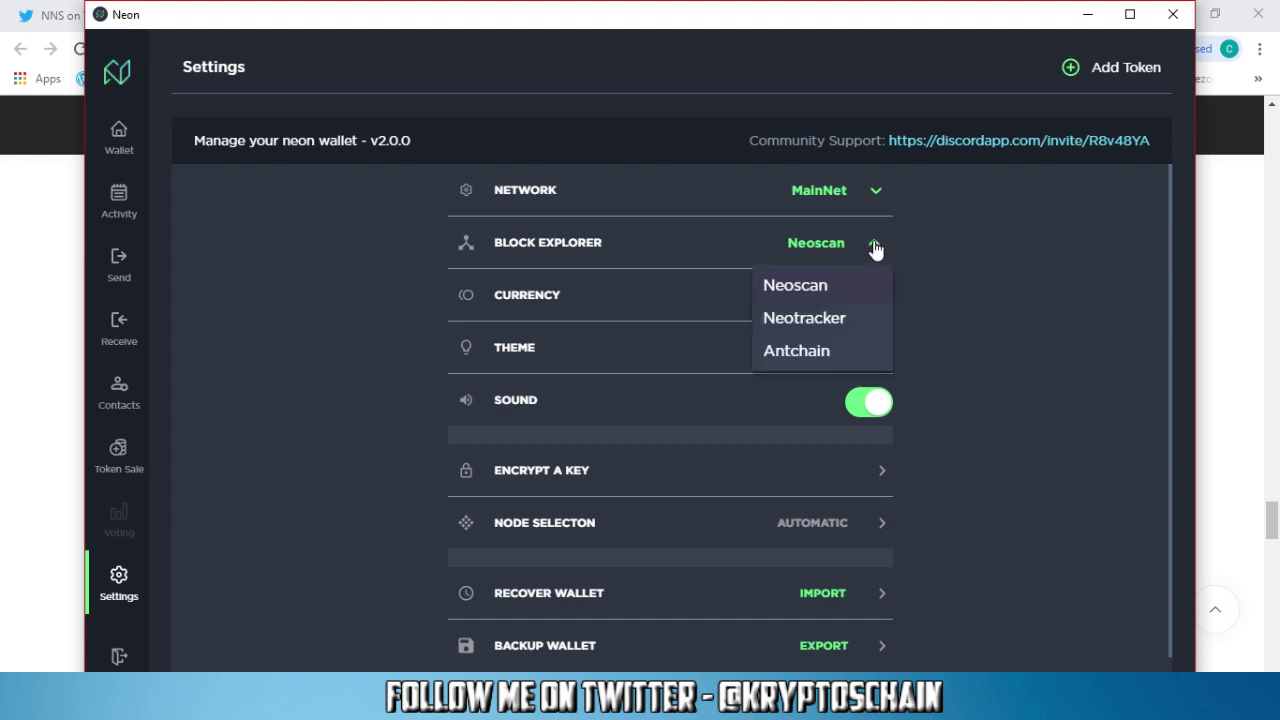
Step: Keep Neoscan as block explorer, then minimize Neon Wallet to return to the article
{"action": "left_click", "coordinate": [908, 280]}
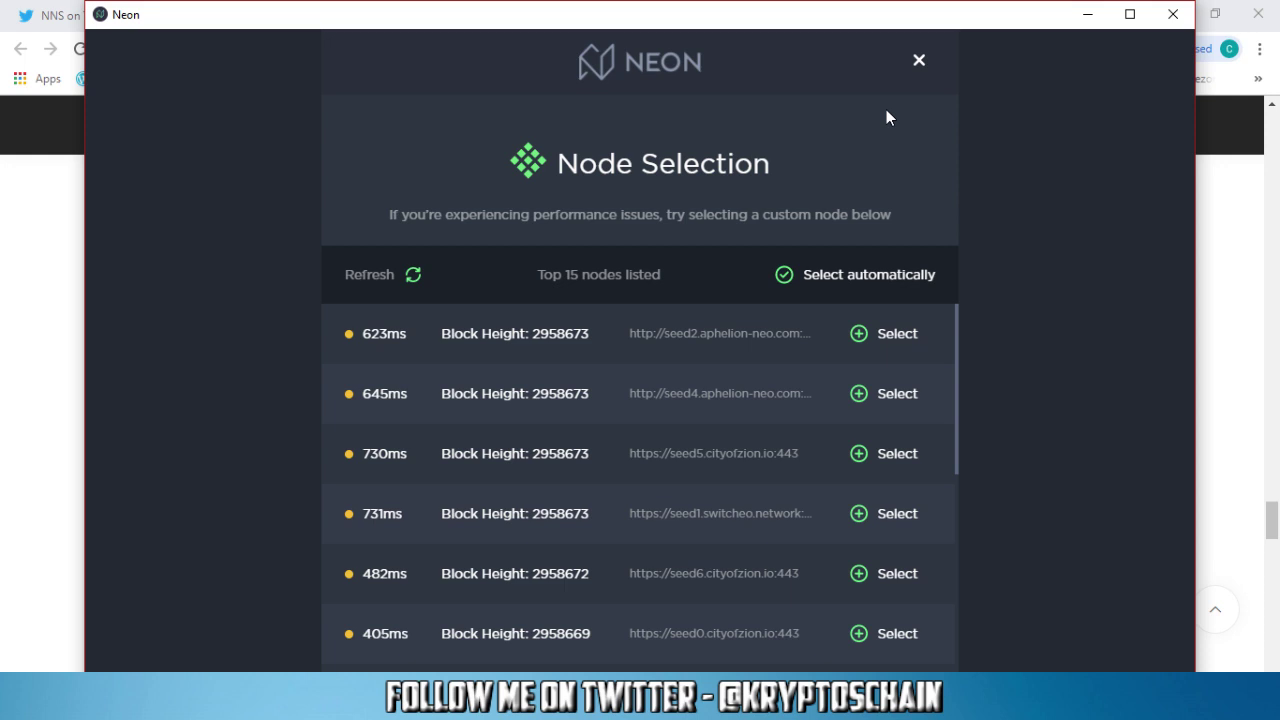
{"action": "left_click", "coordinate": [50, 349]}
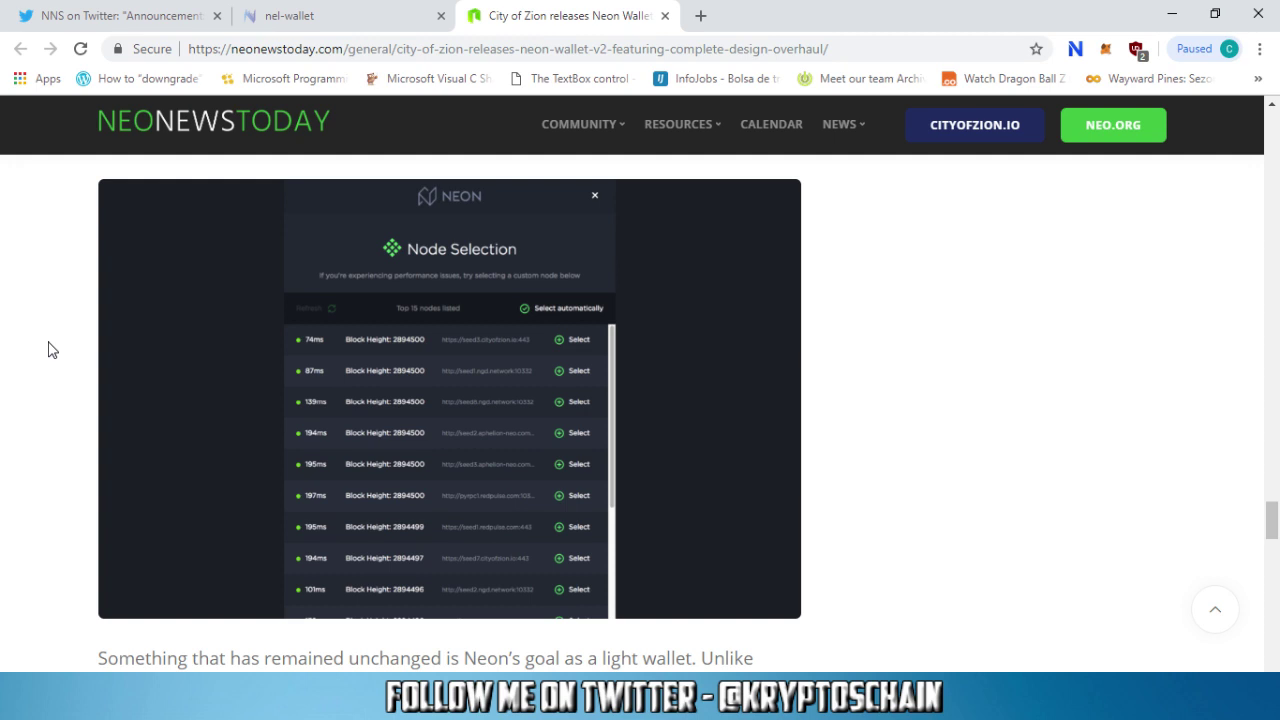
Step: Scroll the article back up to the Node Selection heading and its explanatory paragraphs
{"action": "scroll", "coordinate": [47, 370], "scroll_direction": "up", "scroll_amount": 4}
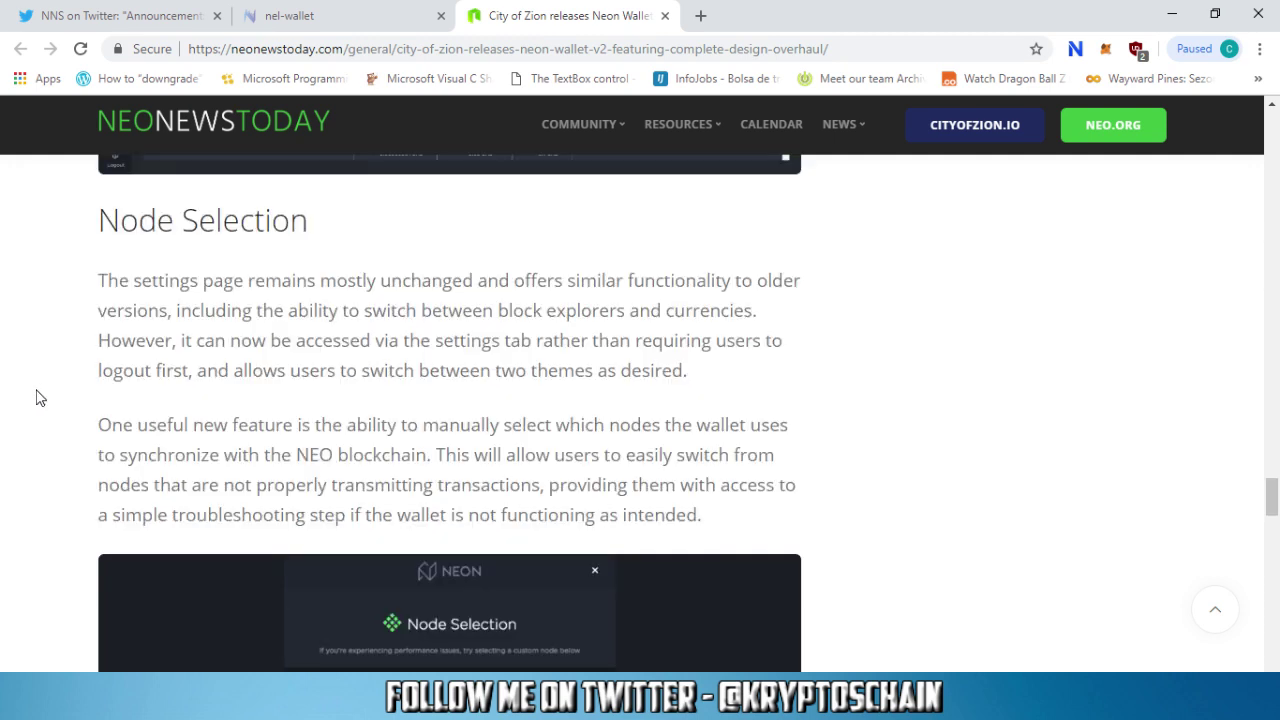